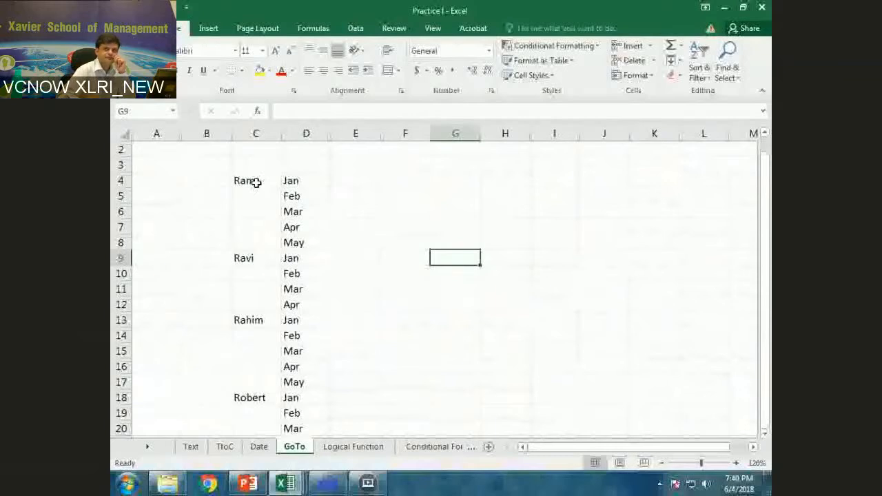
Step: Retype the name from C4 into blank cells C5 to C8 and the name from C9 into C10
click(257, 182)
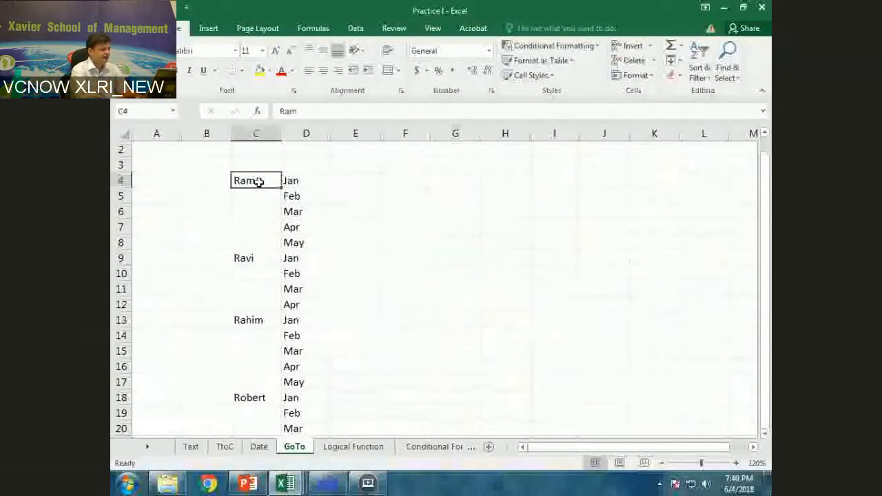
key(Down)
text(Ram)
key(Return)
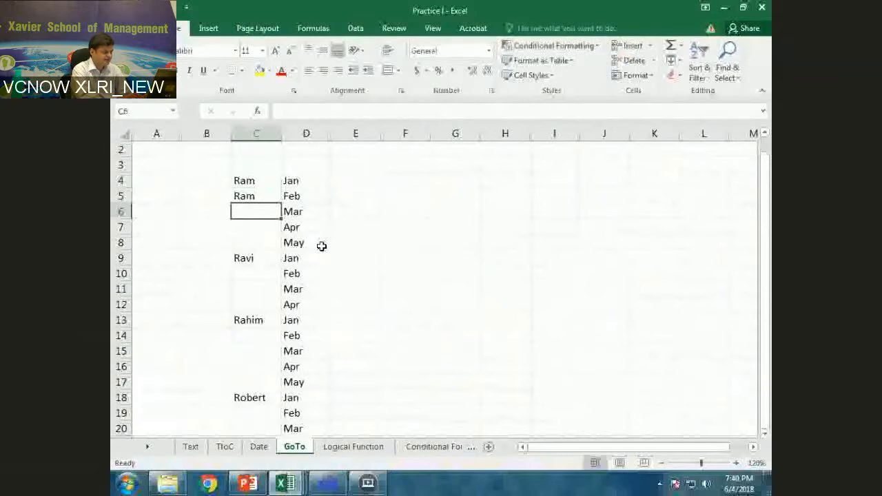
text(Ram)
key(Return)
text(Ram)
key(Return)
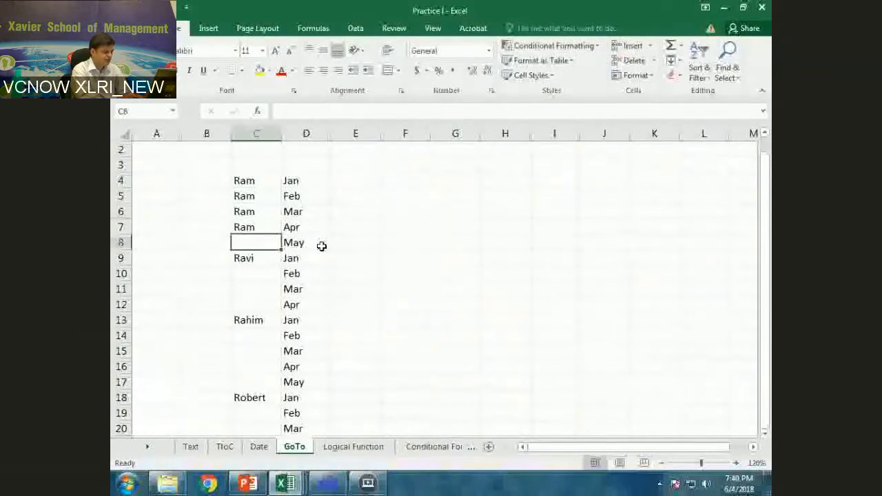
text(Ram)
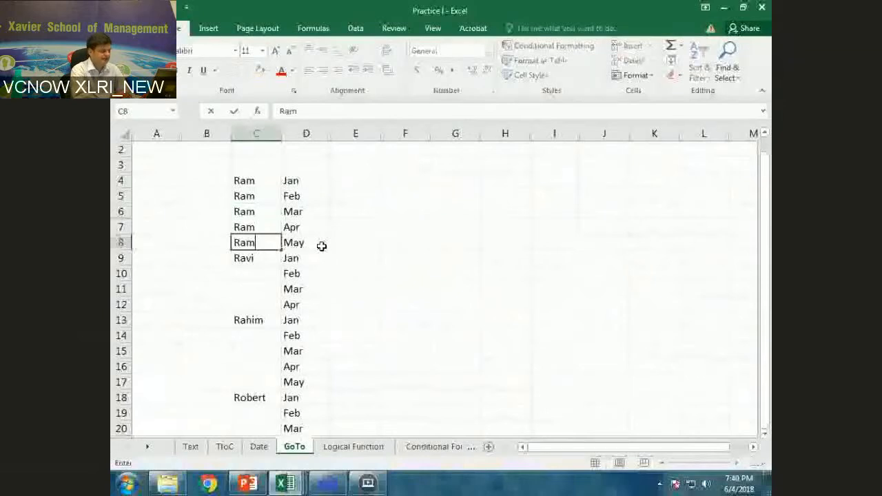
key(Return)
key(Return)
text(Ravi)
key(Return)
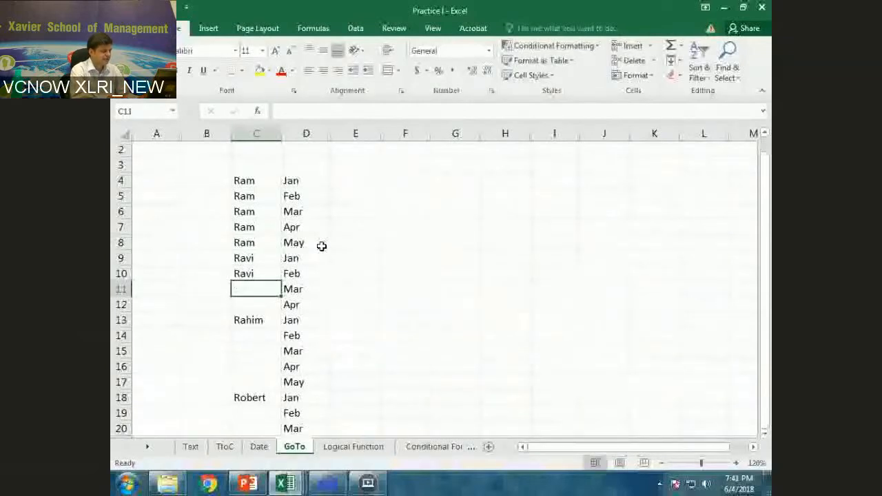
Step: Undo all the names typed manually into column C
key(ctrl+z)
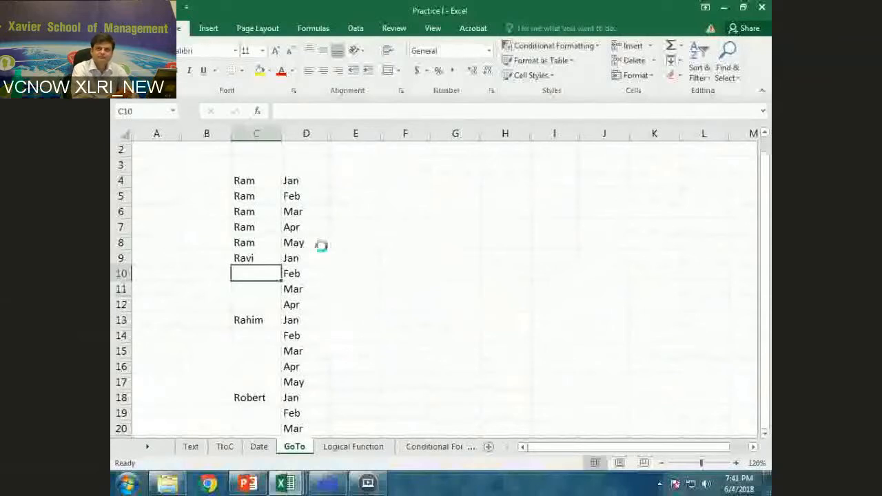
key(ctrl+z)
key(ctrl+z)
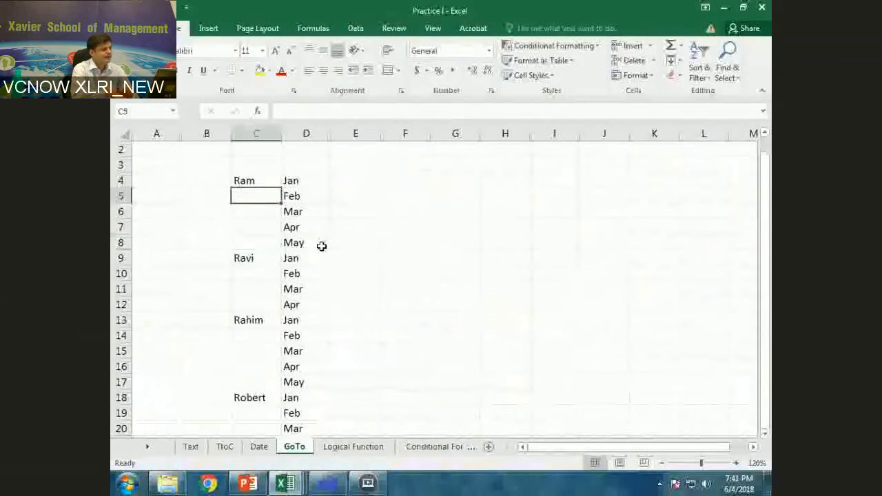
Step: Auto-fill the name in C4 down to C8 and the name in C9 down to C12
click(226, 184)
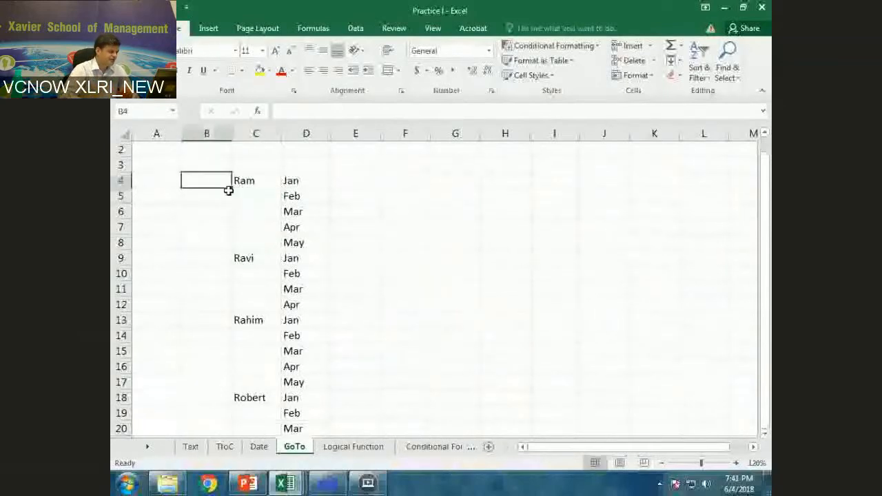
click(276, 183)
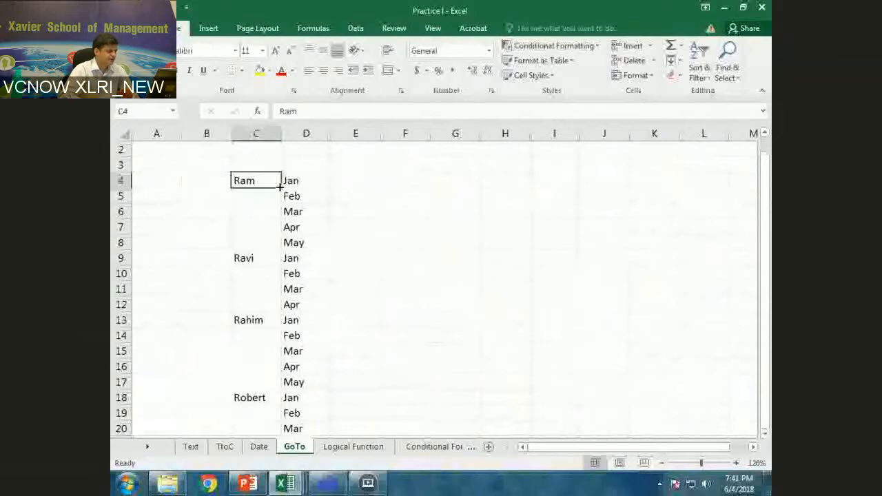
double_click(280, 187)
click(269, 259)
double_click(280, 265)
drag(260, 272, 269, 308)
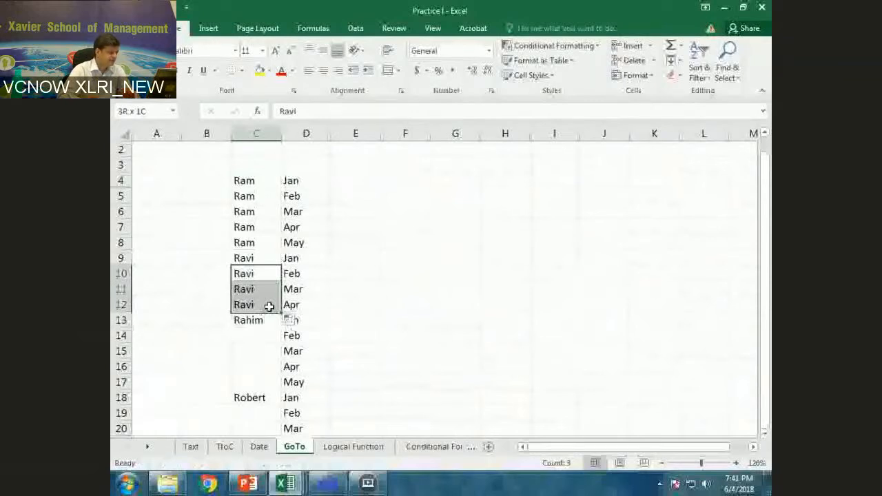
Step: Undo both auto-fills of the names in column C
key(ctrl+z)
key(ctrl+z)
click(455, 226)
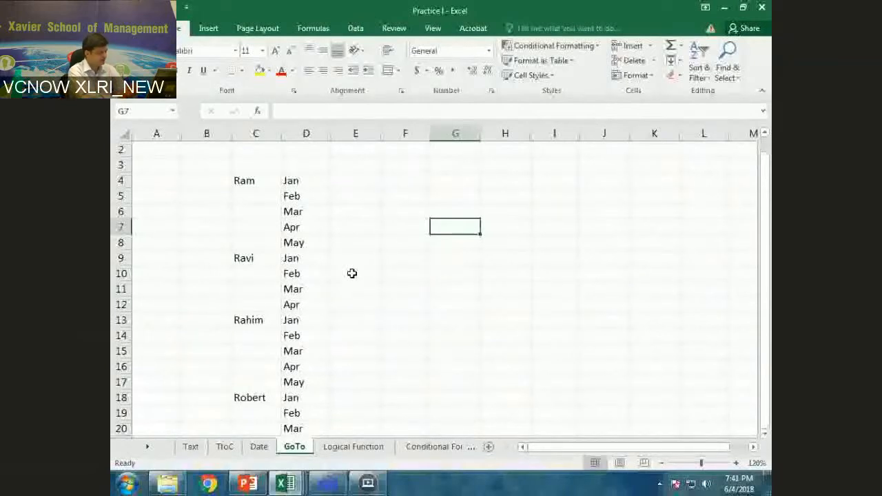
Step: Select the whole data region around C4 and narrow the selection to its blank cells with Go To Special
click(256, 181)
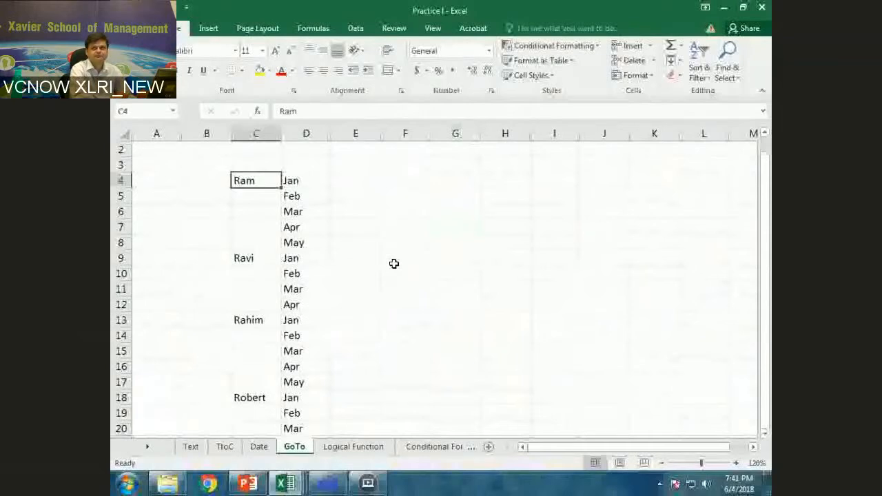
key(ctrl+a)
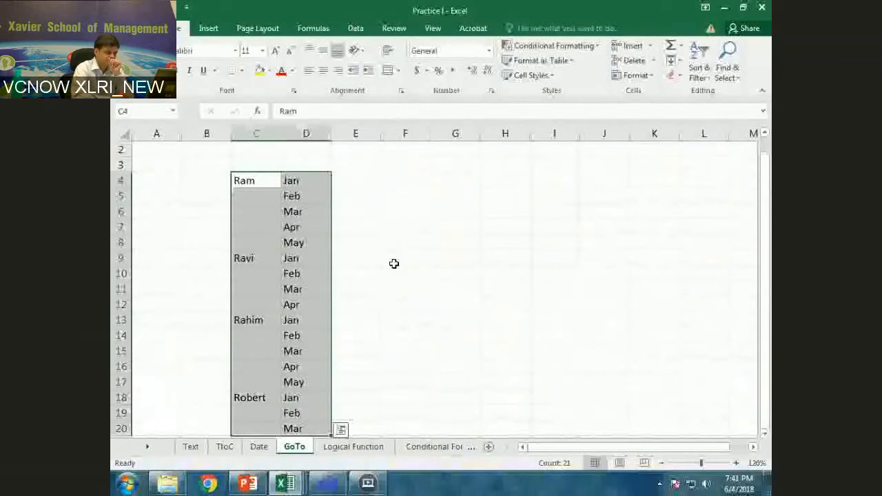
key(ctrl+g)
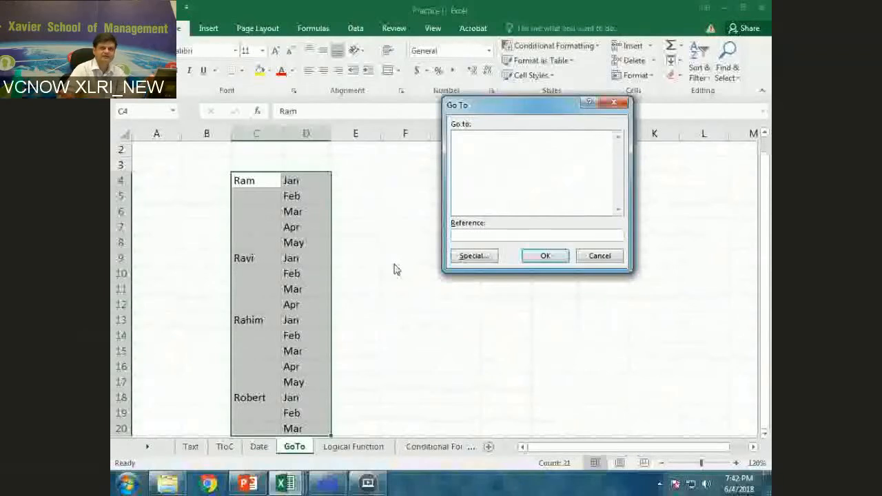
key(Escape)
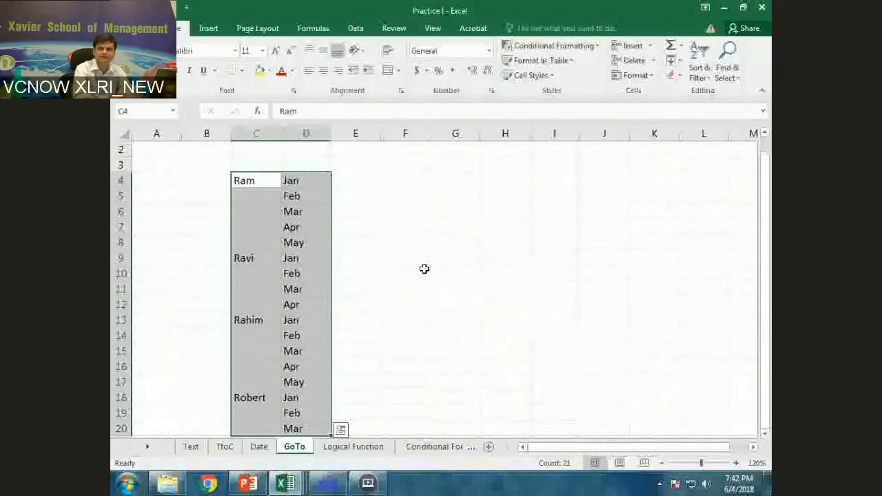
key(F5)
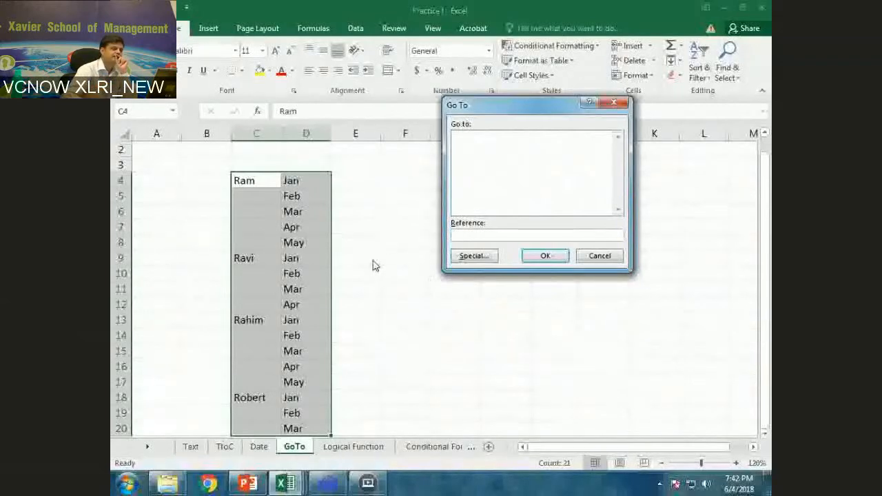
click(491, 264)
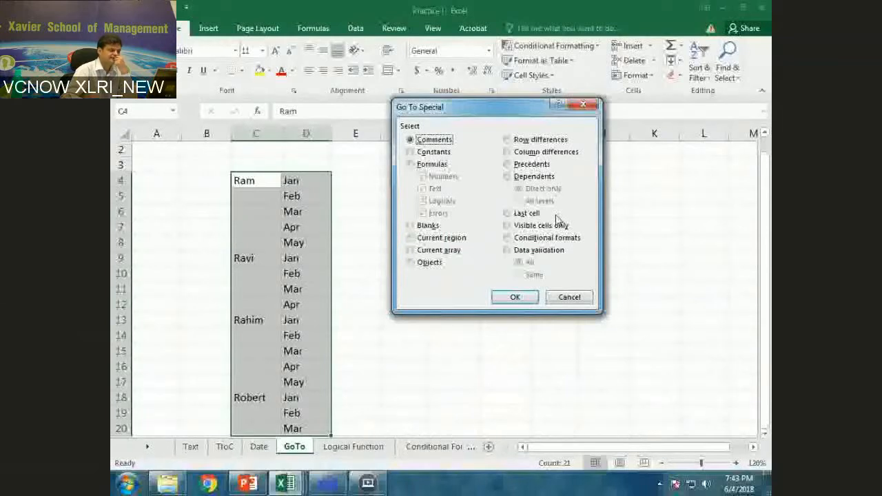
click(419, 226)
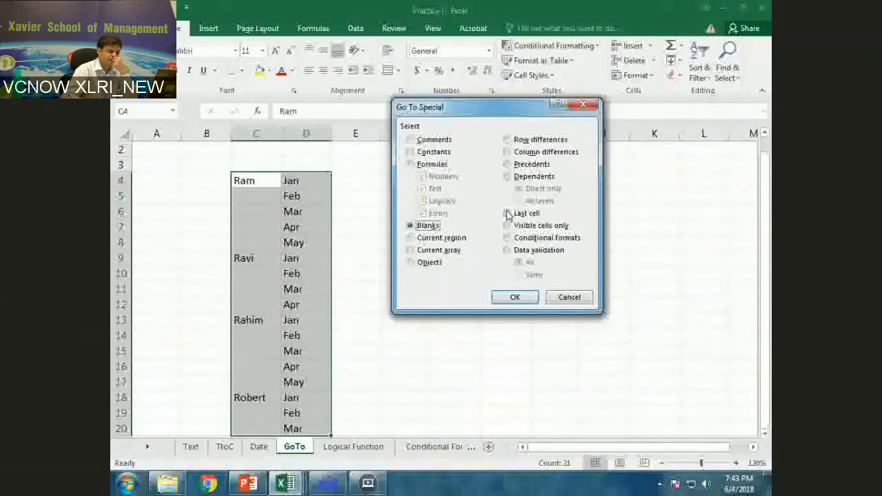
click(514, 297)
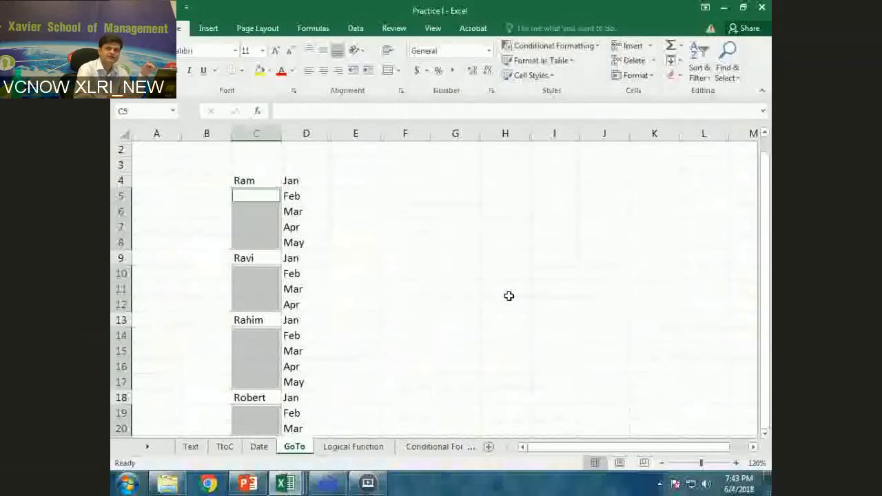
Step: Enter =C4 in all selected blank cells at once so each refers to the cell above, and undo that fill
text(=)
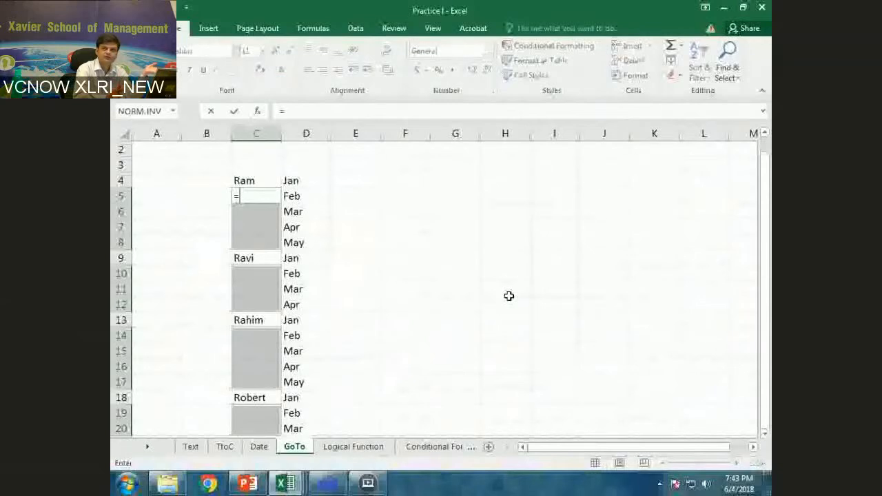
key(Up)
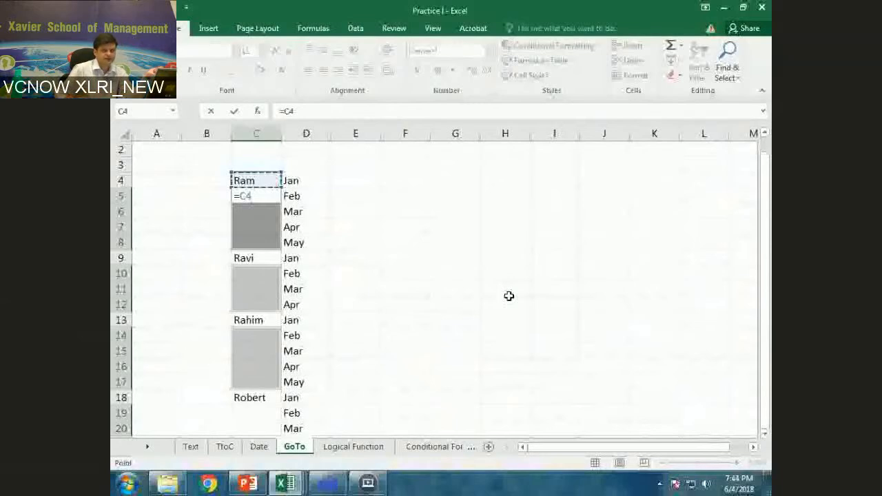
key(ctrl+Return)
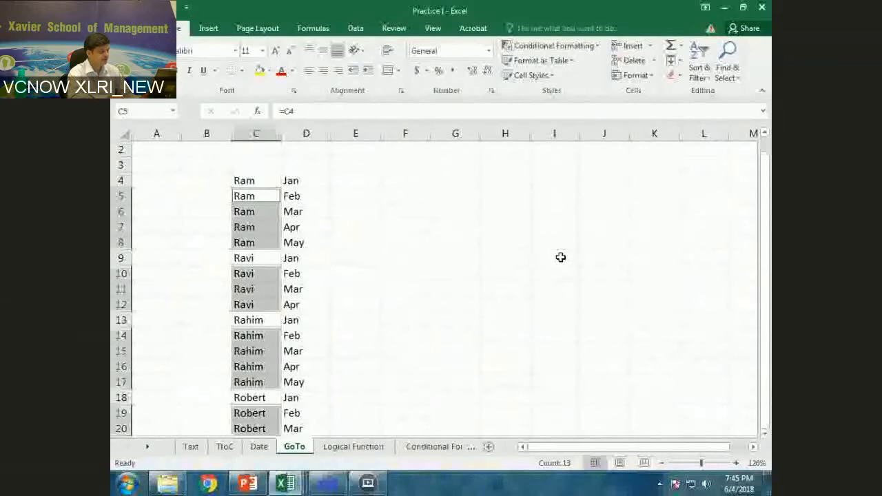
key(ctrl+z)
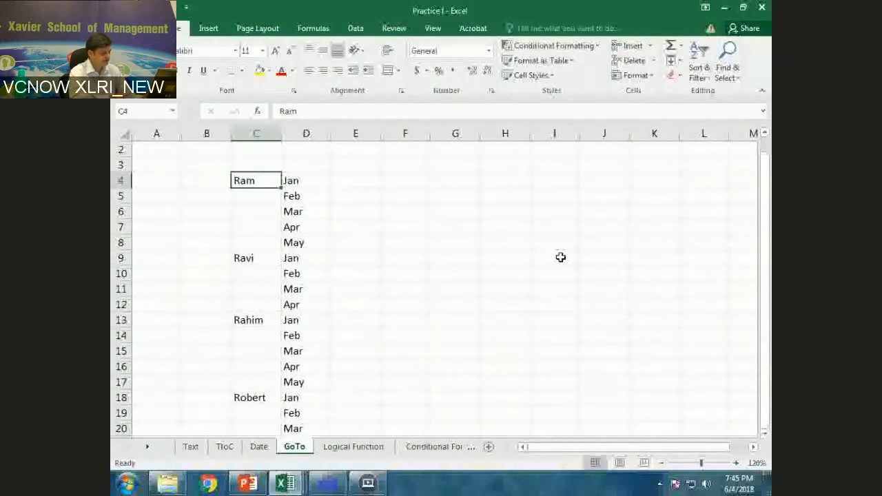
Step: Select the data region C4:D20 and use Go To Special to keep only its Blanks selected
key(ctrl+a)
key(ctrl+g)
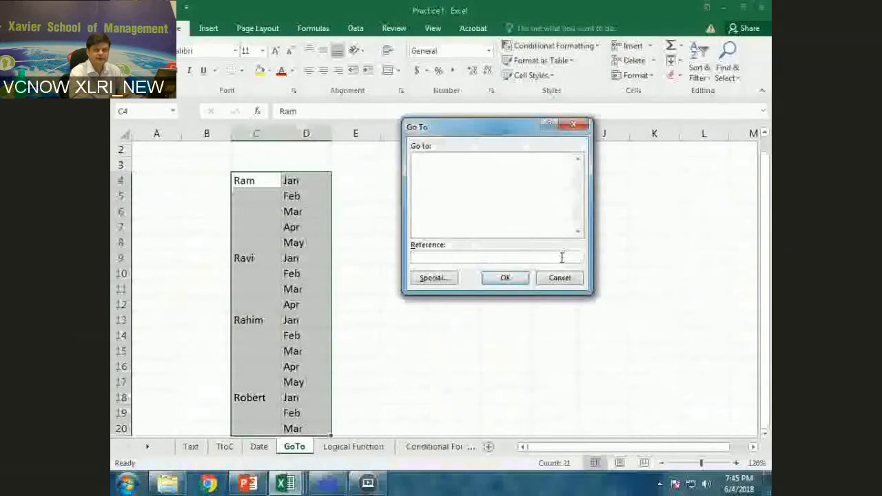
key(alt+s)
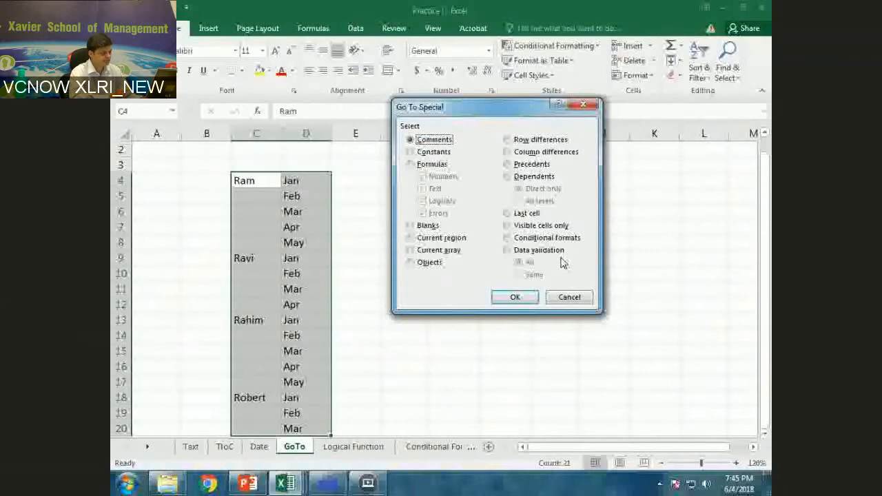
key(alt+k)
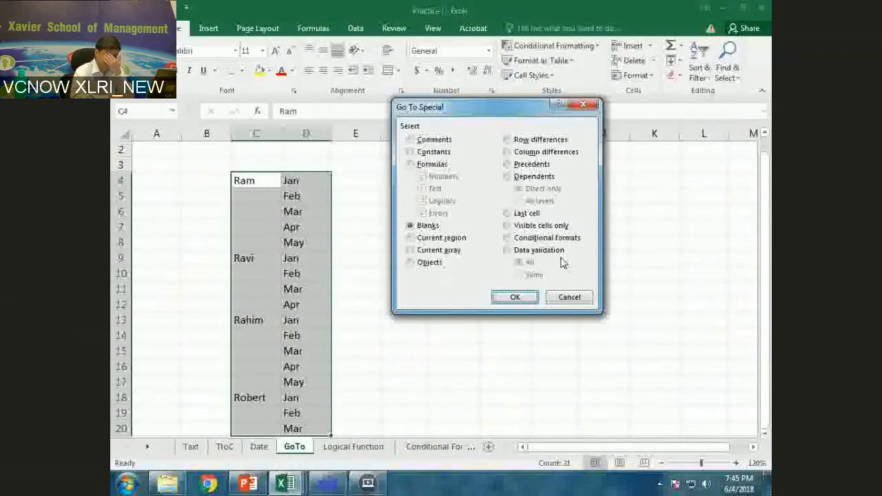
key(Return)
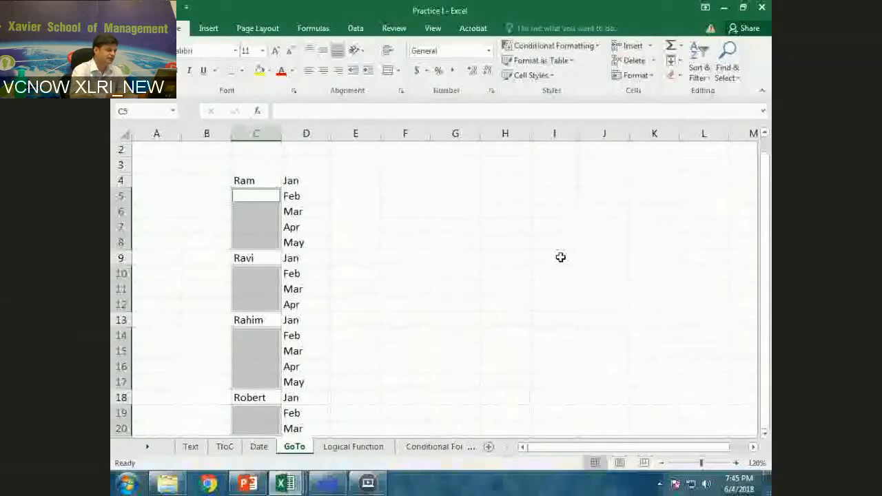
Step: Fill all selected blank cells simultaneously with the relative formula =C4, referring to the cell above
text(=)
key(Up)
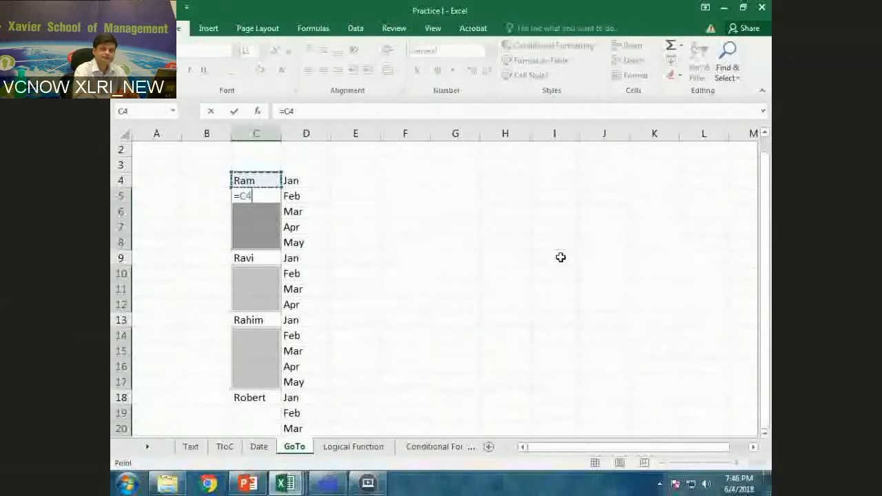
key(ctrl+Return)
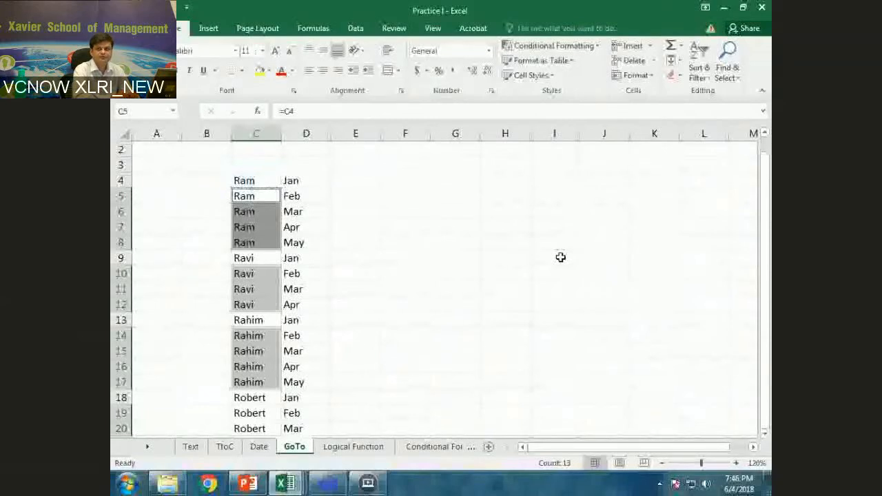
Step: Enter the formula =3*100 in cell E4 beside the first Jan row
key(Up)
key(Right)
key(Right)
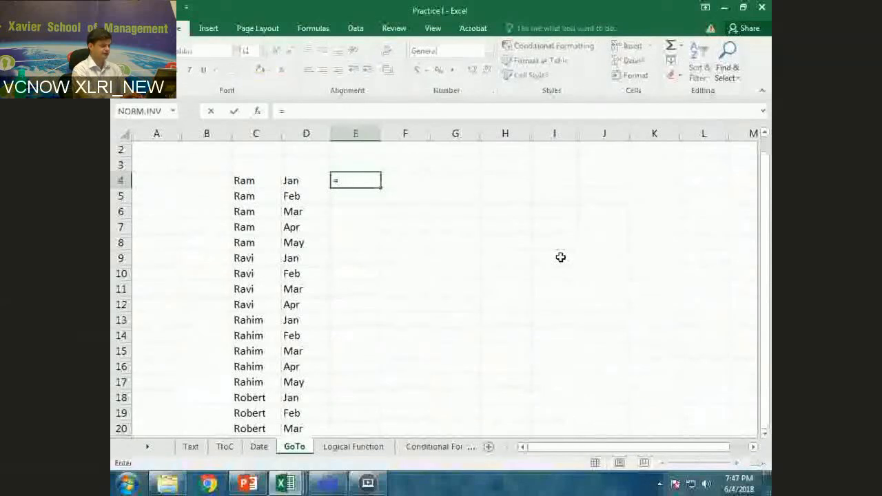
text(#)
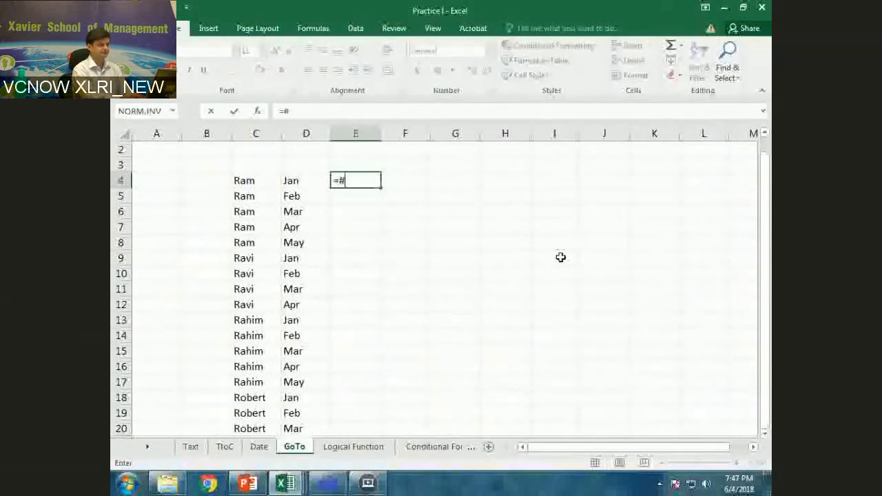
text(*300)
key(Return)
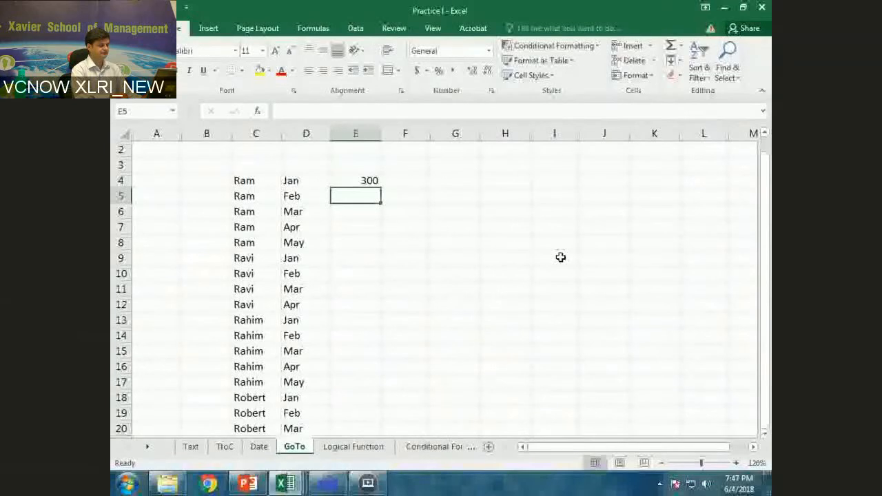
Step: Fill the formula in E4 down through E20, the last row of the data
key(Up)
key(ctrl+shift+End)
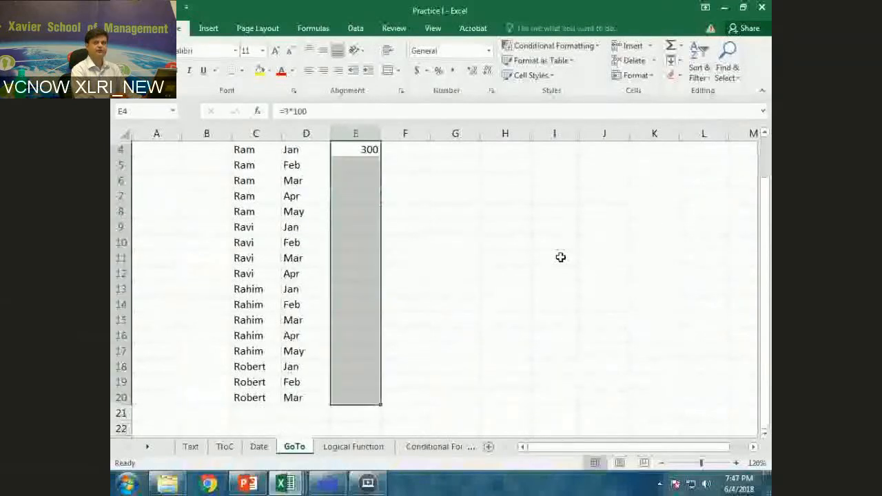
key(ctrl+d)
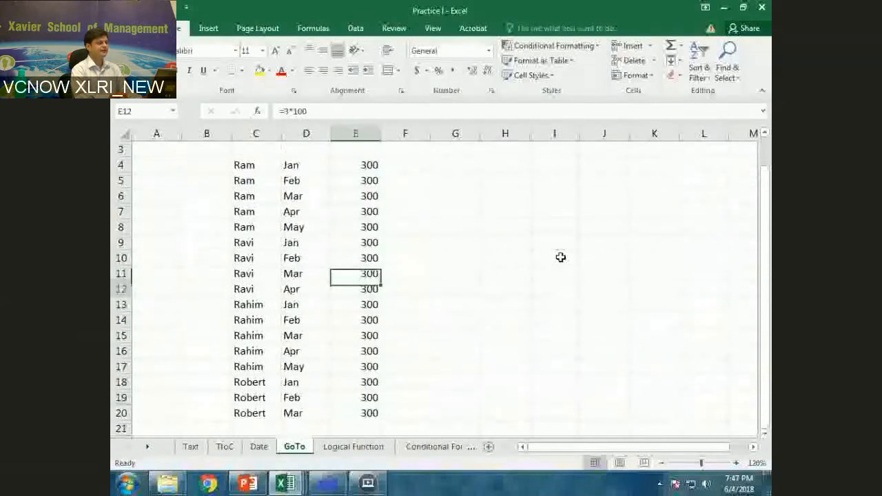
key(Down)
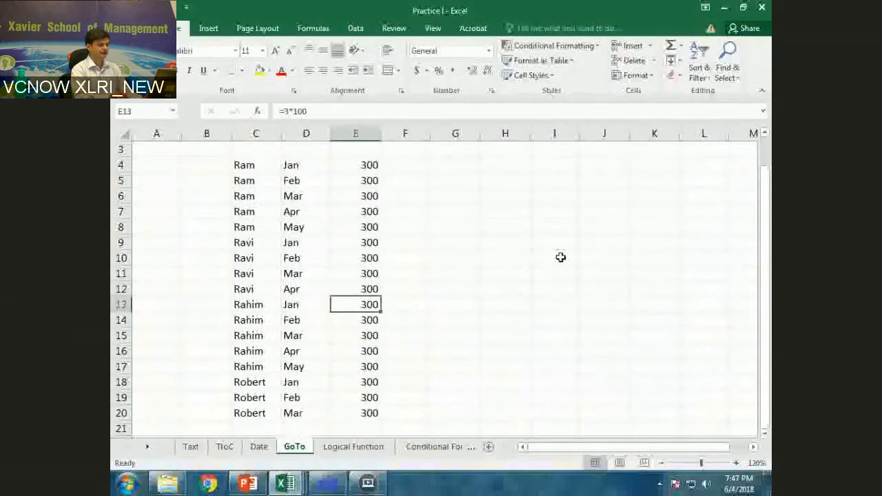
Step: Select the data region C4:E20 and use Go To Special to keep only its cells containing formulas of every result type selected
key(ctrl+Up)
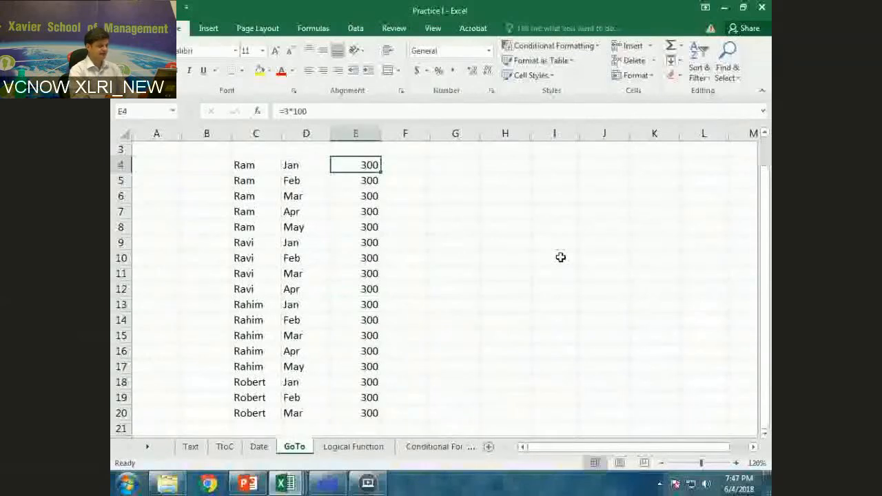
key(ctrl+a)
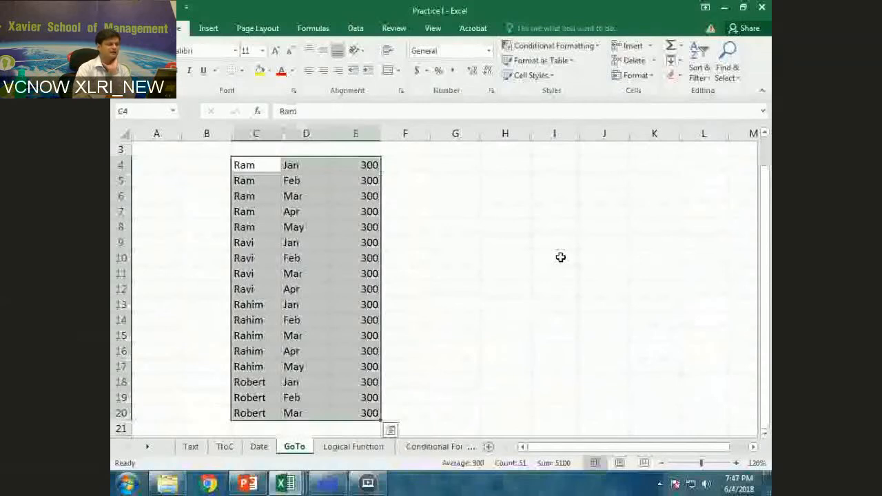
key(ctrl+g)
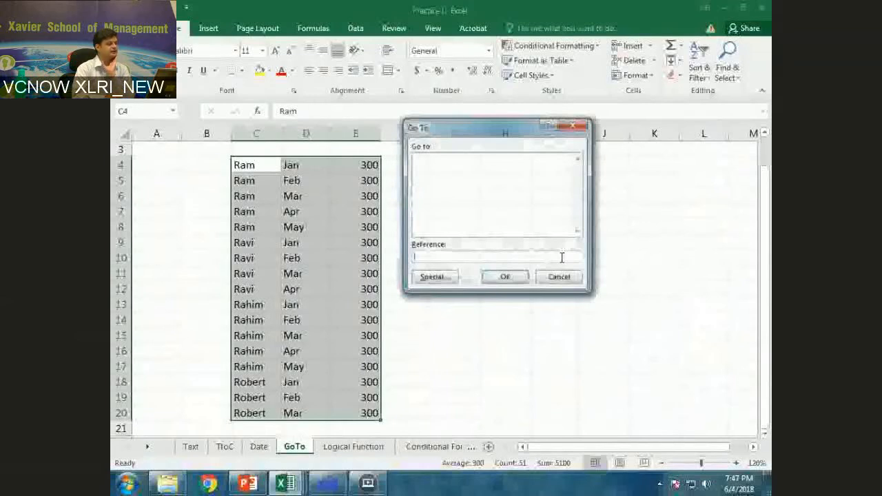
key(alt+s)
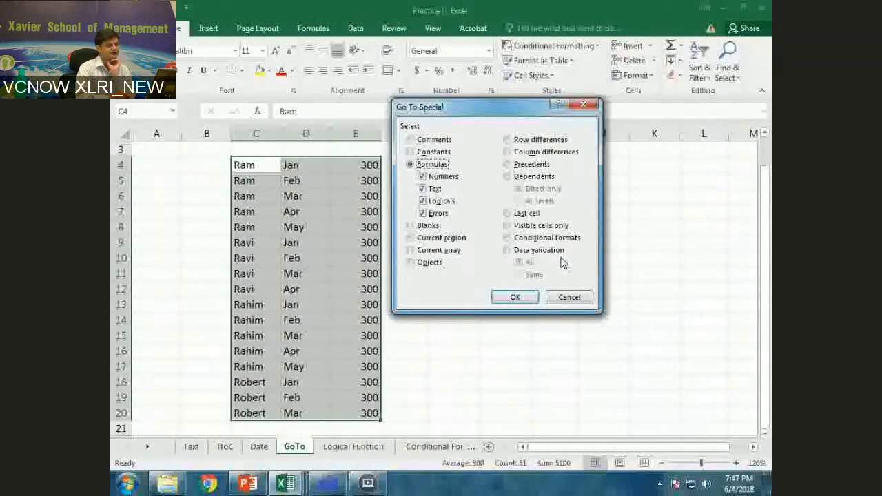
key(Return)
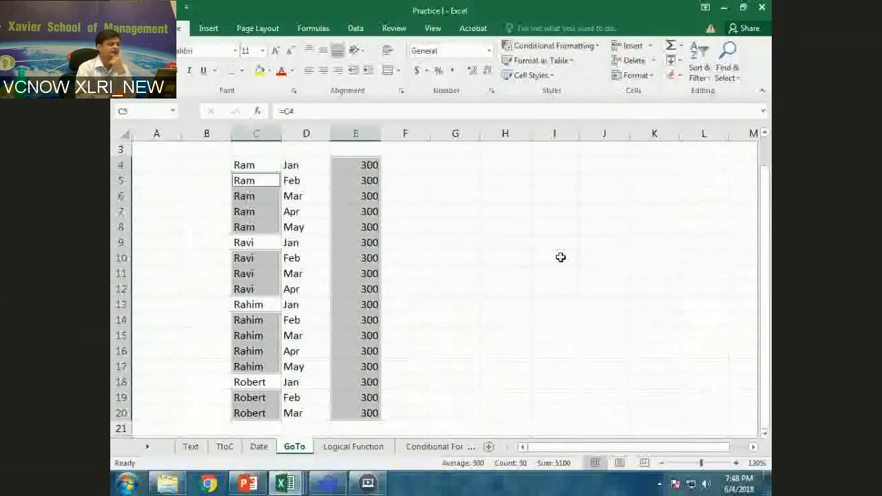
key(Left)
key(Right)
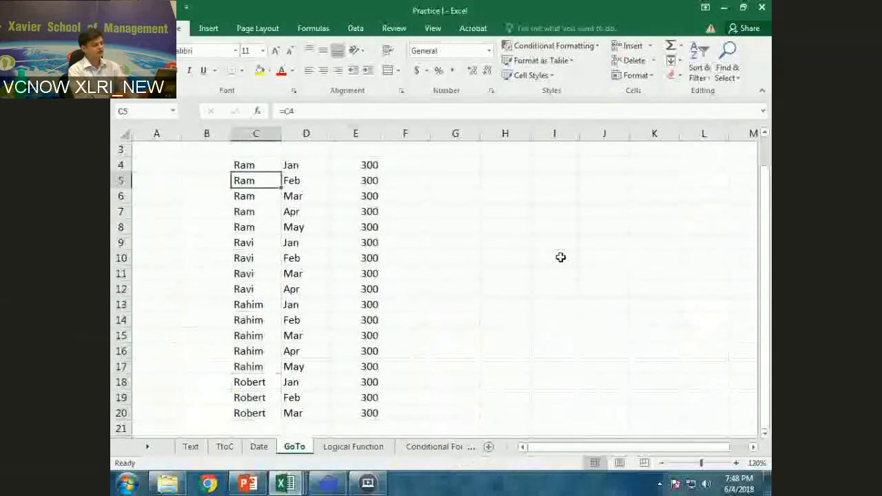
Step: Reselect the data region C4:E20 and use Go To Special to keep only formulas returning Numbers, excluding Text, Logicals and Errors
key(Up)
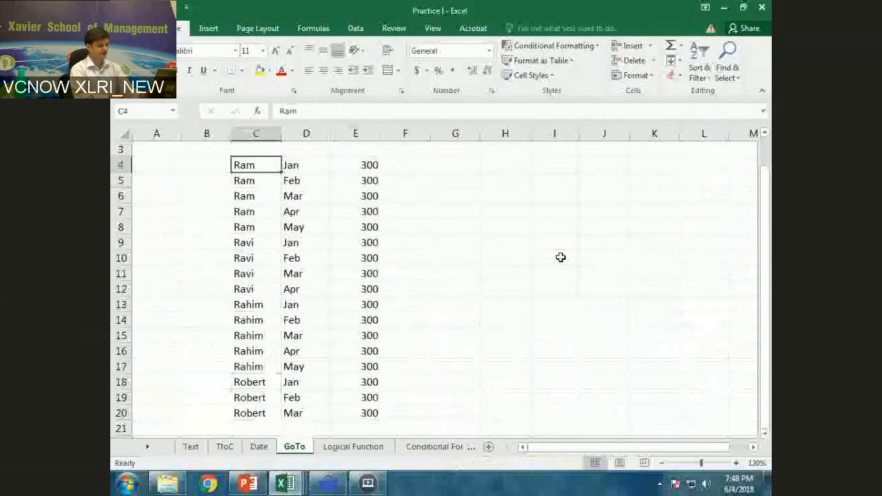
key(ctrl+a)
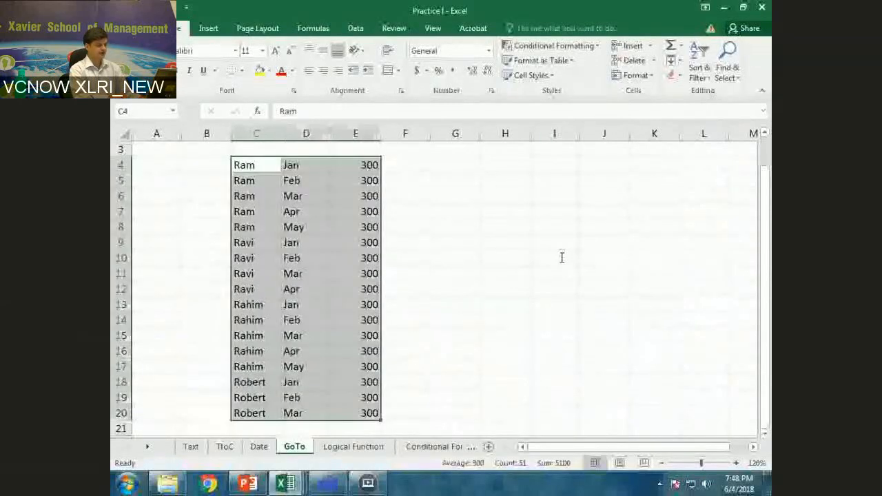
key(ctrl+g)
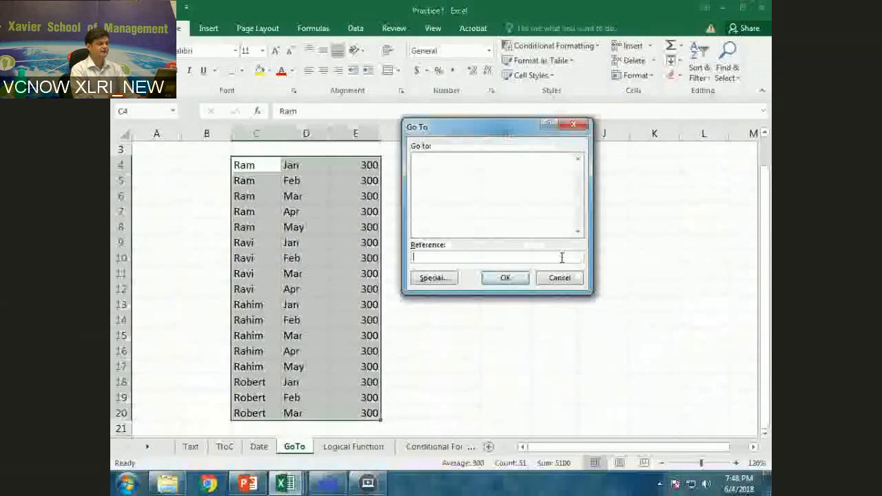
key(Tab)
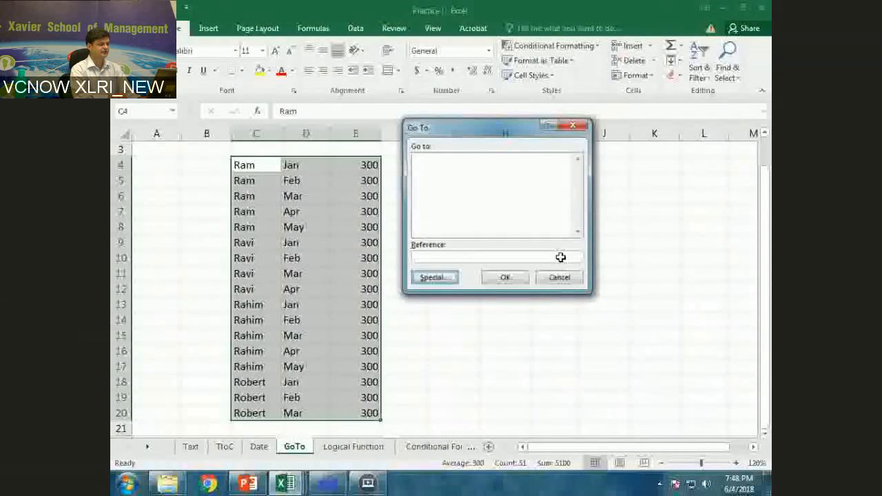
key(Return)
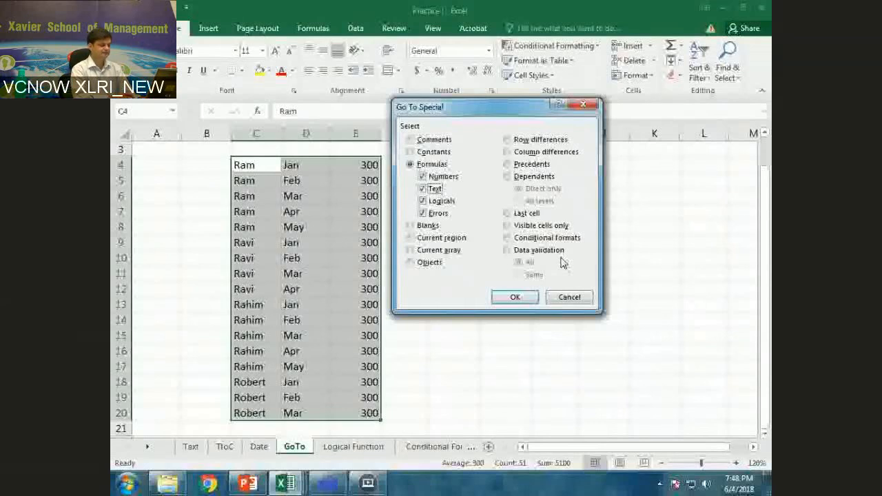
key(space)
key(Down)
key(space)
key(Down)
key(space)
key(Up)
key(Up)
key(Up)
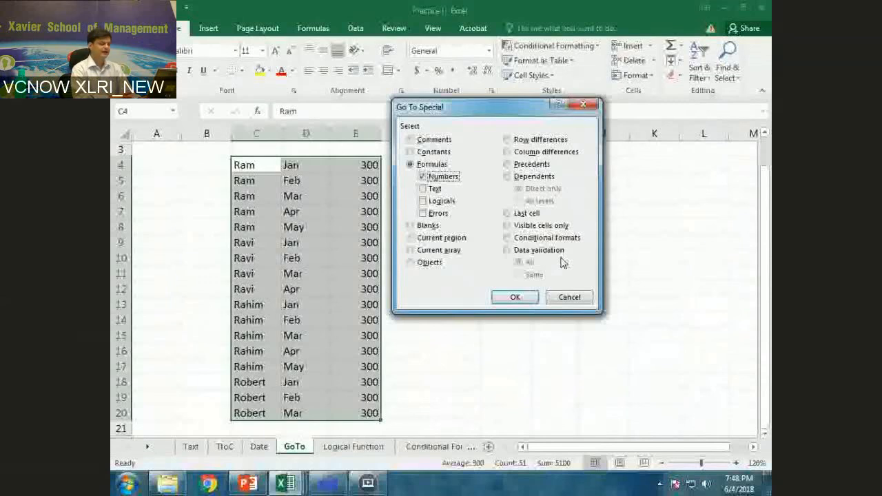
key(Return)
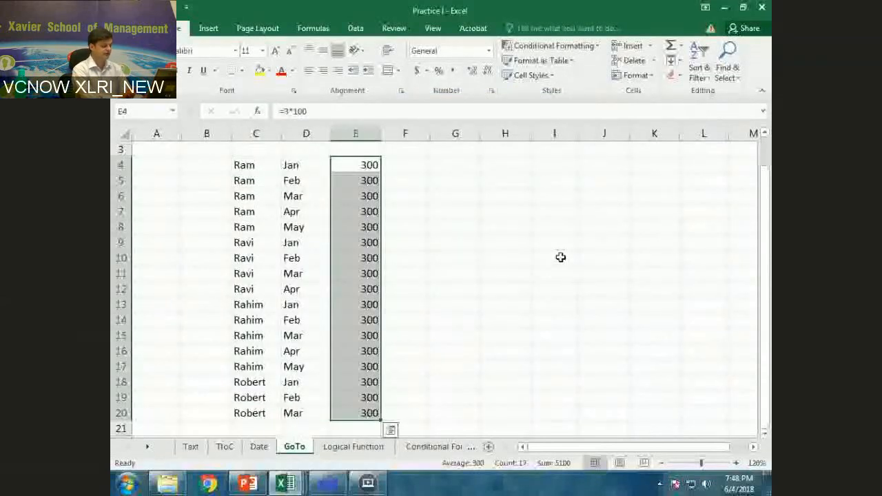
Step: Replace all selected number formulas in E4:E20 simultaneously with the formula =3*50
text(=3*5)
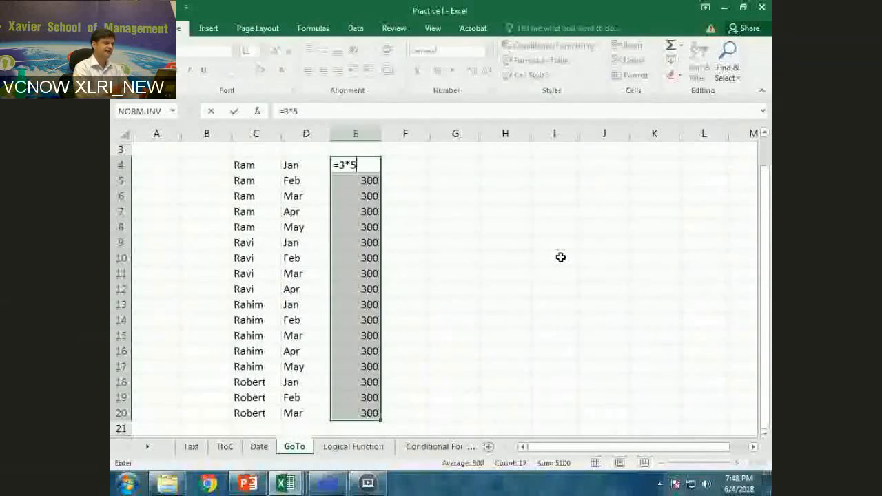
text(0)
key(ctrl+Return)
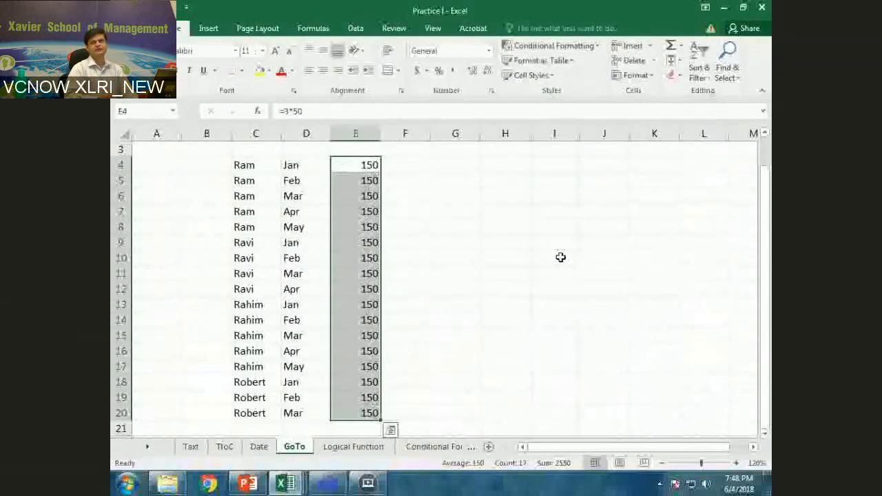